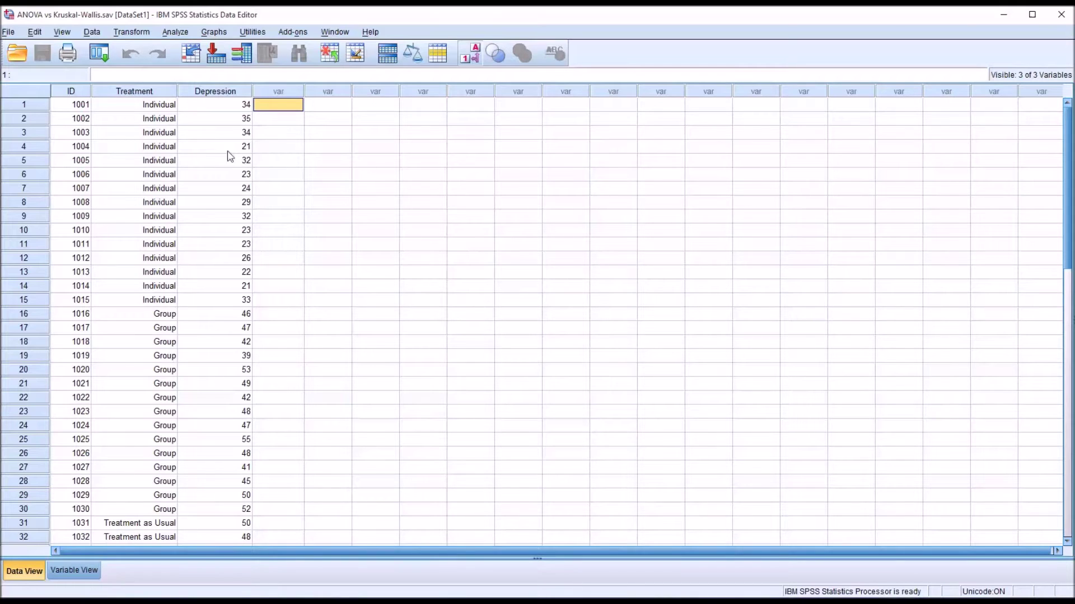
# Inspect the Treatment and Depression columns in the Data Editor, checking where each group's cases start.
pyautogui.click(136, 96)
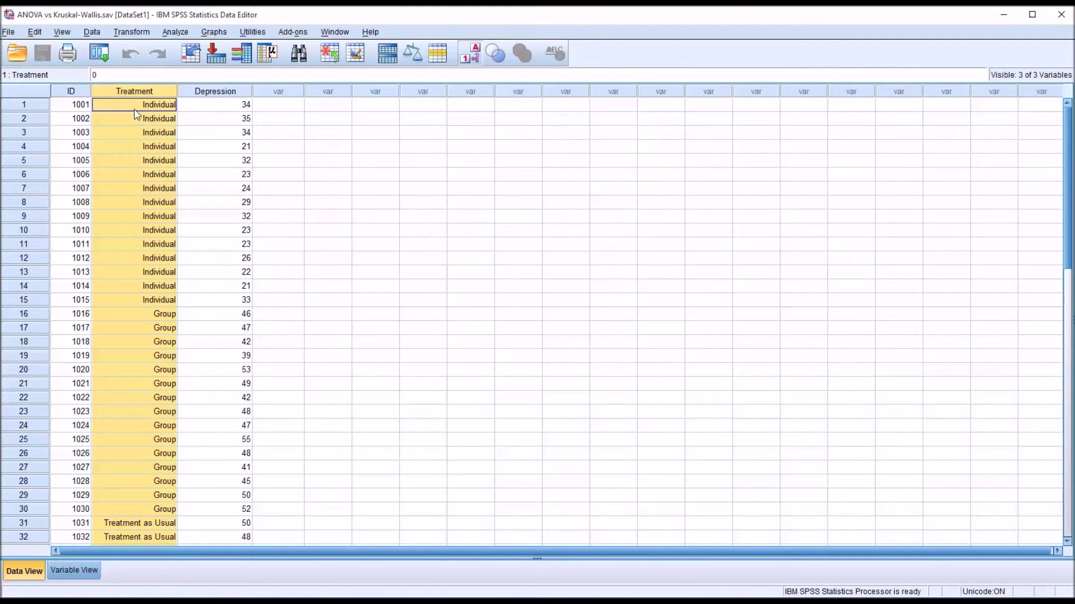
pyautogui.click(127, 111)
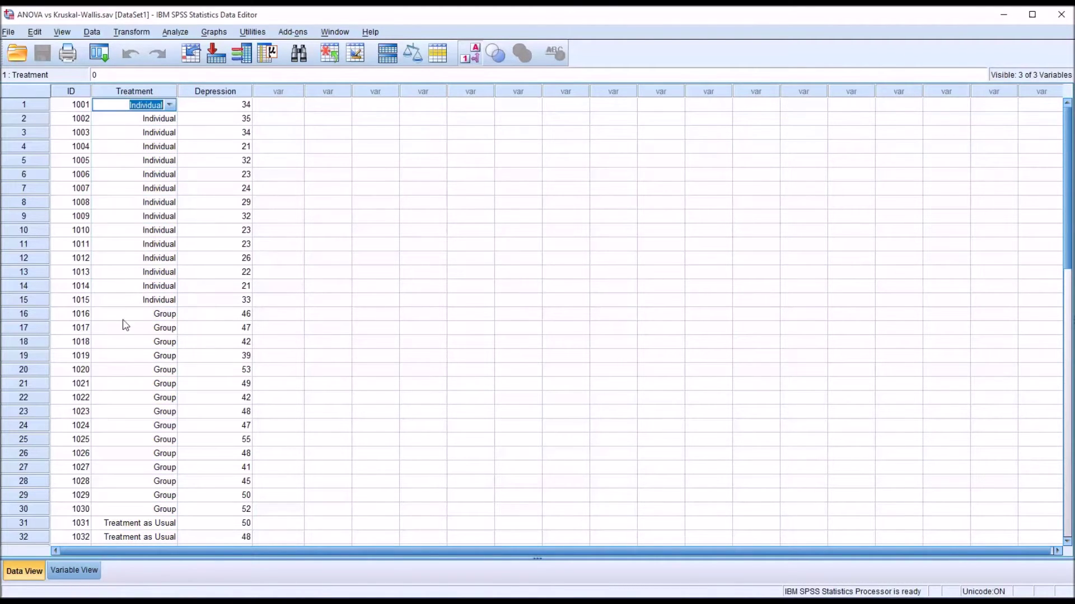
pyautogui.click(125, 315)
pyautogui.click(126, 525)
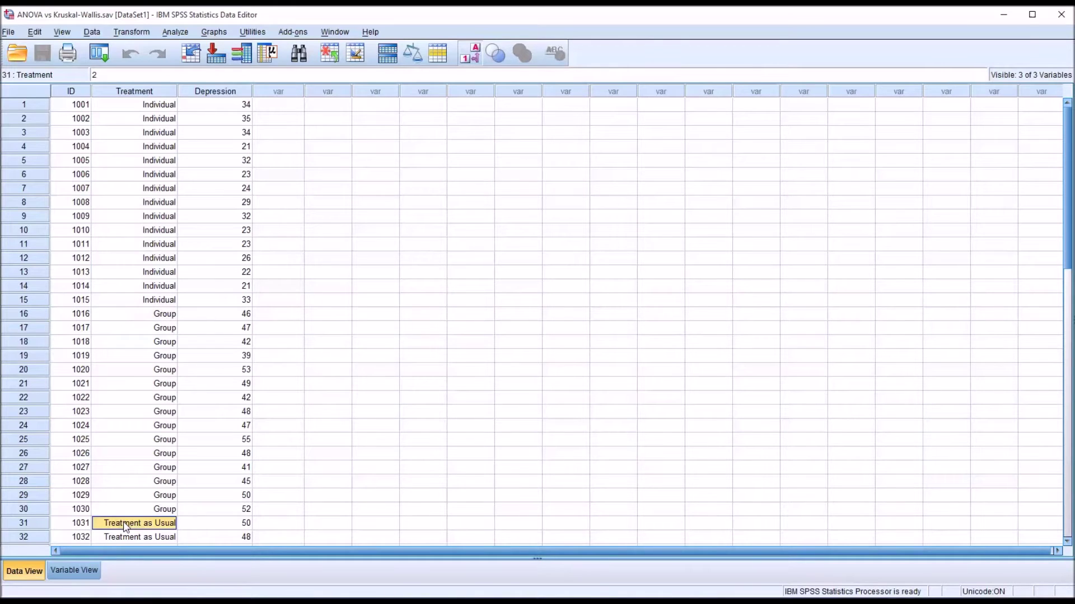
pyautogui.click(216, 94)
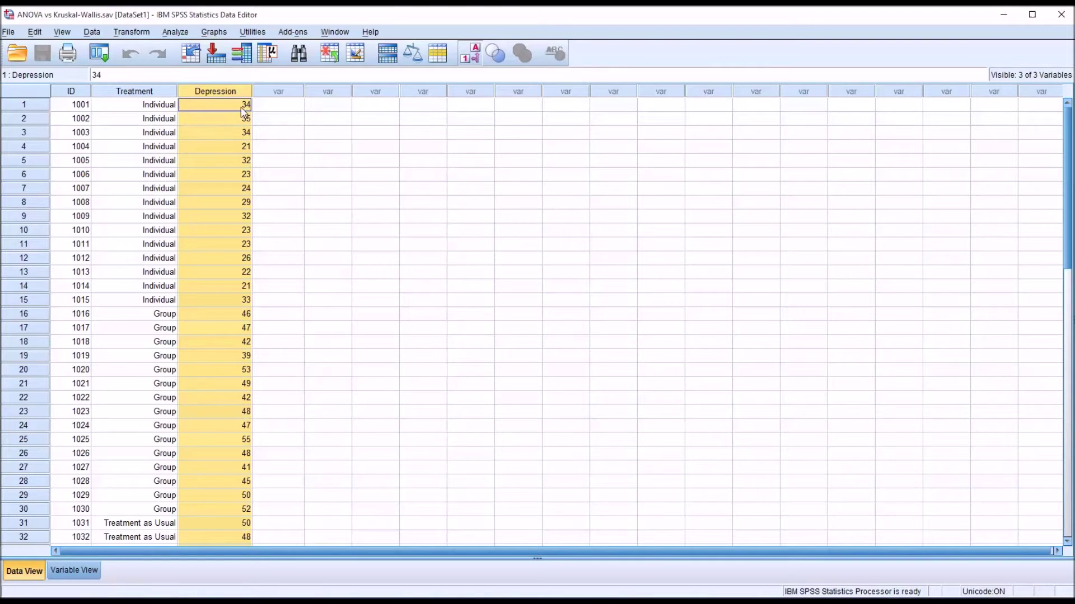
pyautogui.click(259, 110)
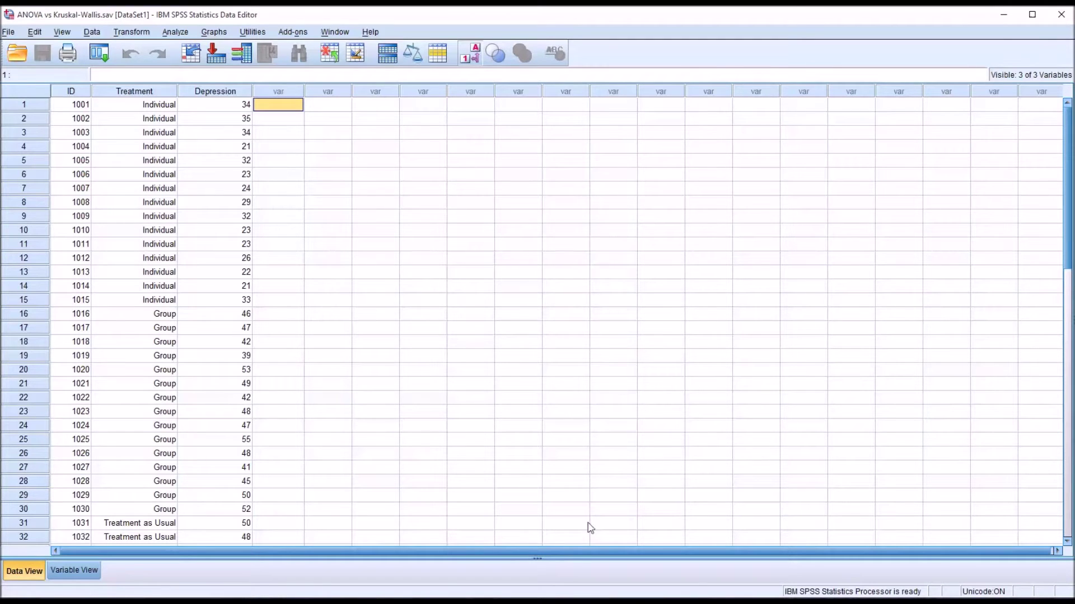
pyautogui.click(225, 91)
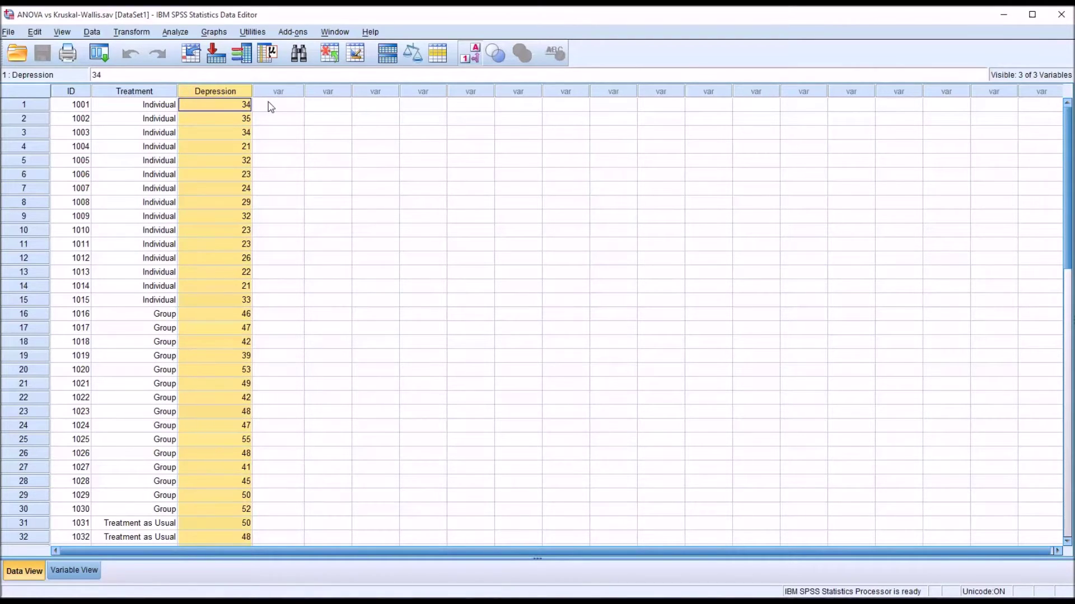
pyautogui.click(272, 106)
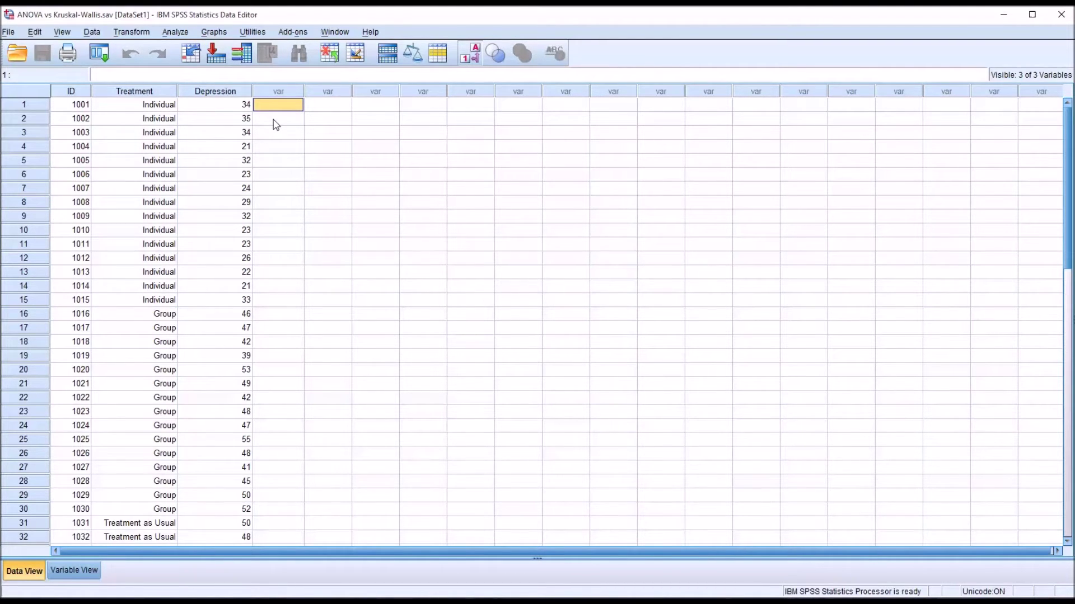
pyautogui.click(229, 93)
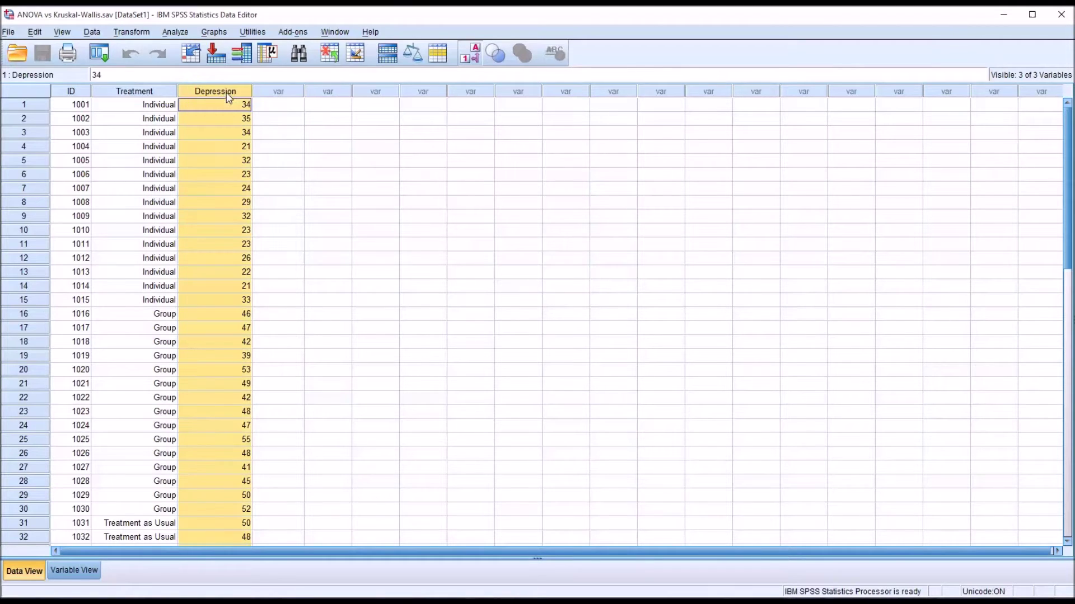
pyautogui.click(267, 104)
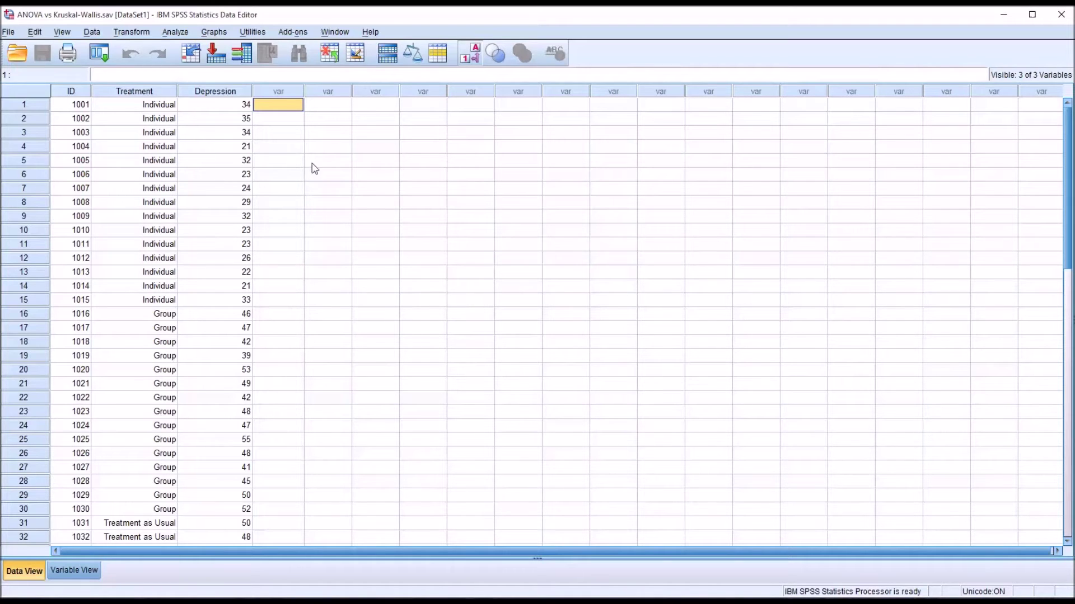
# Set up Explore with Depression as the dependent variable and Treatment as the factor.
pyautogui.click(175, 32)
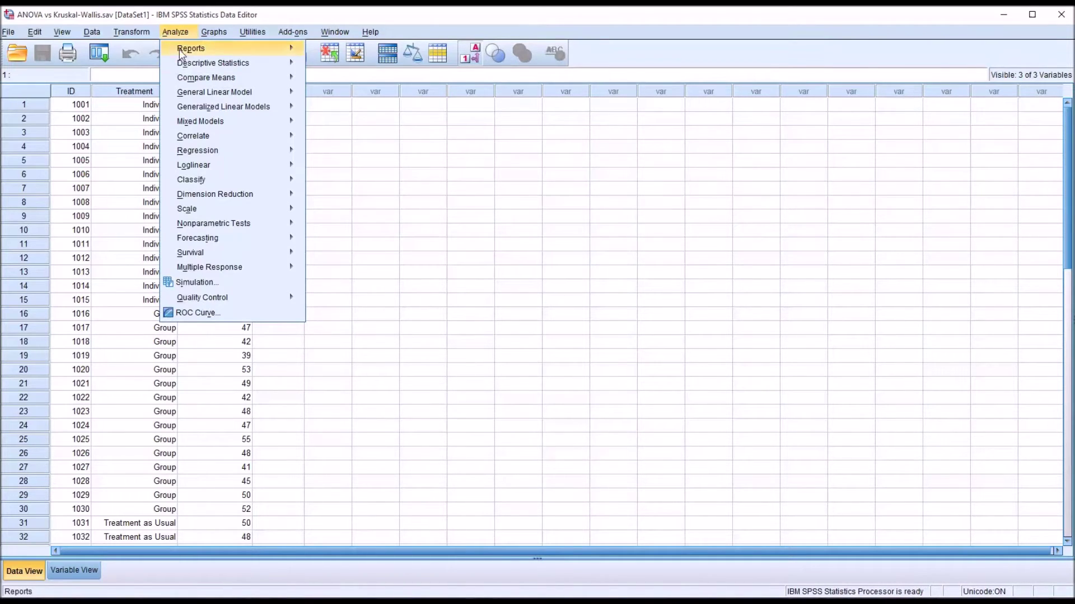
pyautogui.moveTo(188, 66)
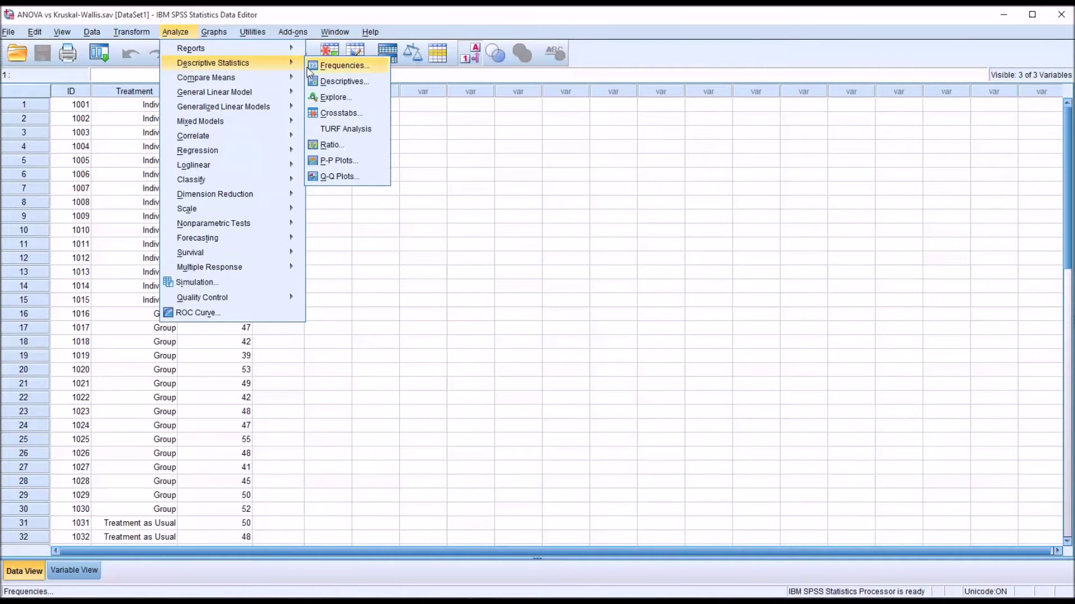
pyautogui.click(335, 98)
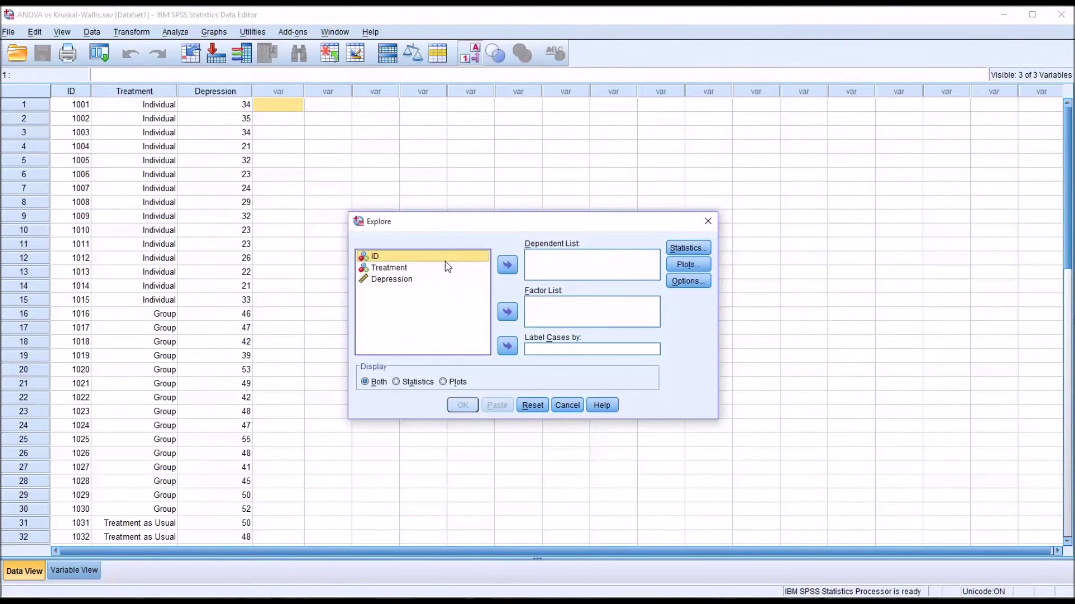
pyautogui.moveTo(386, 280); pyautogui.dragTo(539, 263)
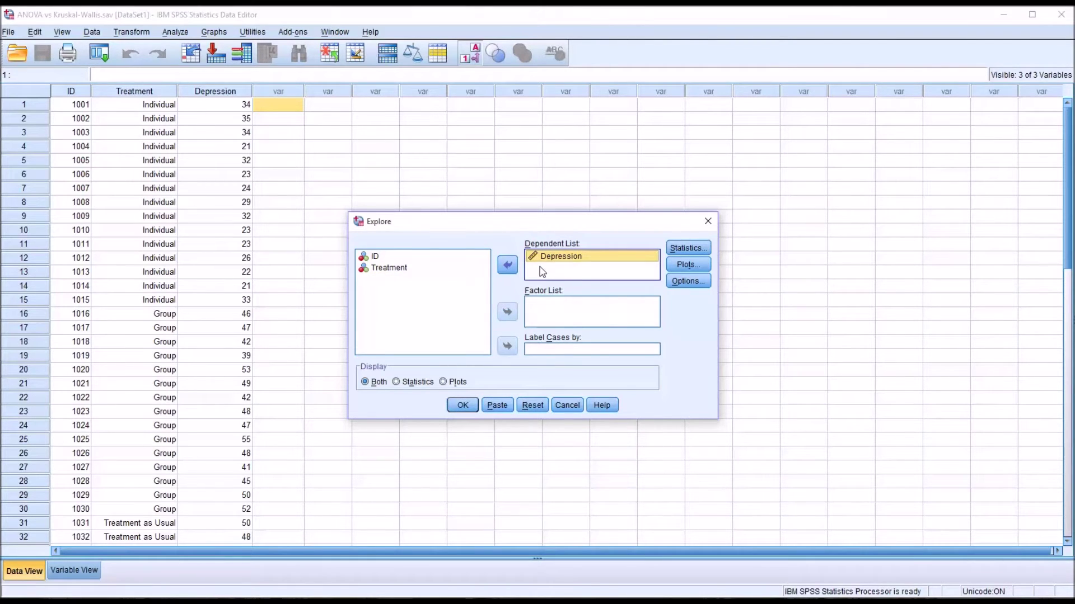
pyautogui.moveTo(386, 269); pyautogui.dragTo(549, 317)
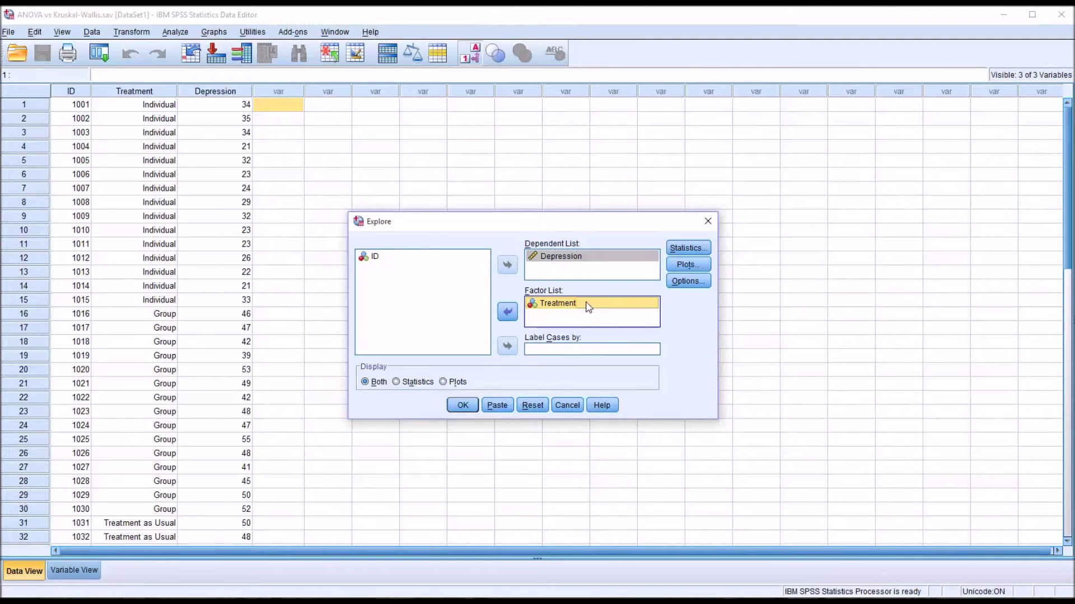
# Add histograms and normality plots with tests, then run the exploration.
pyautogui.click(689, 265)
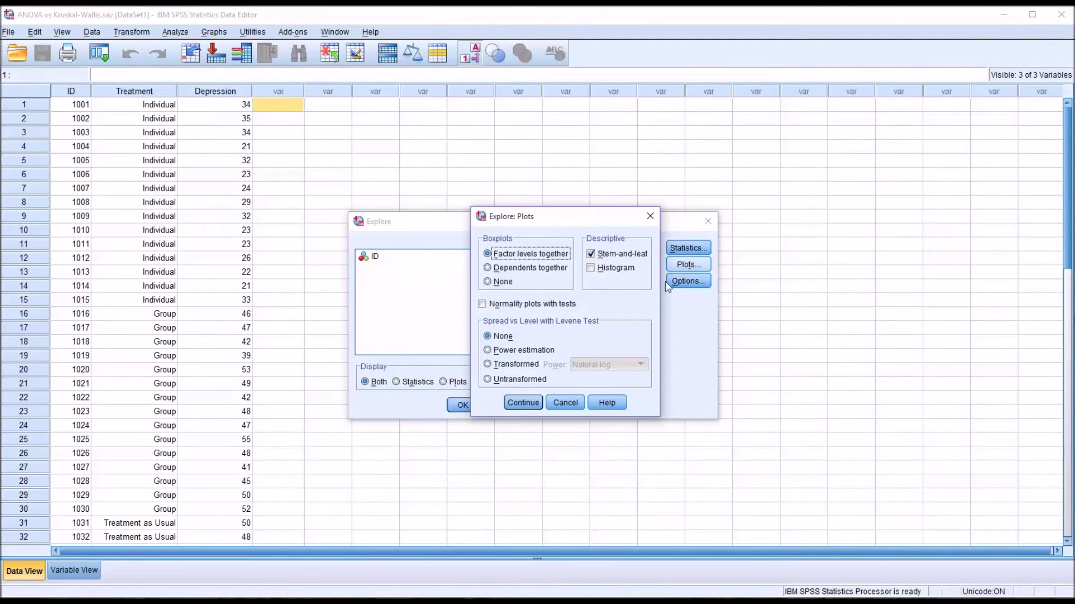
pyautogui.click(591, 268)
pyautogui.click(482, 306)
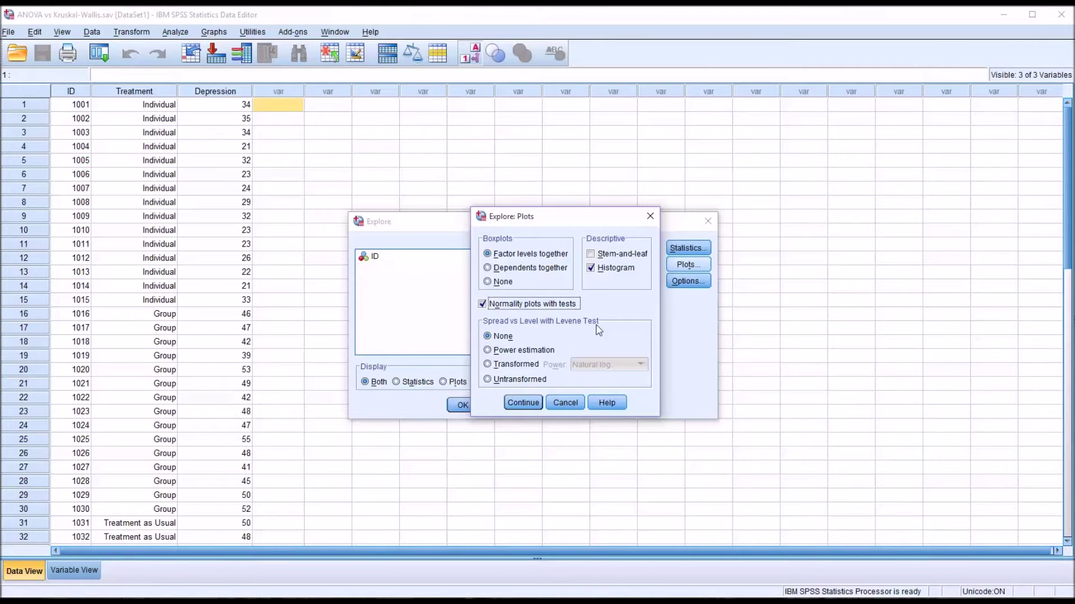
pyautogui.click(524, 406)
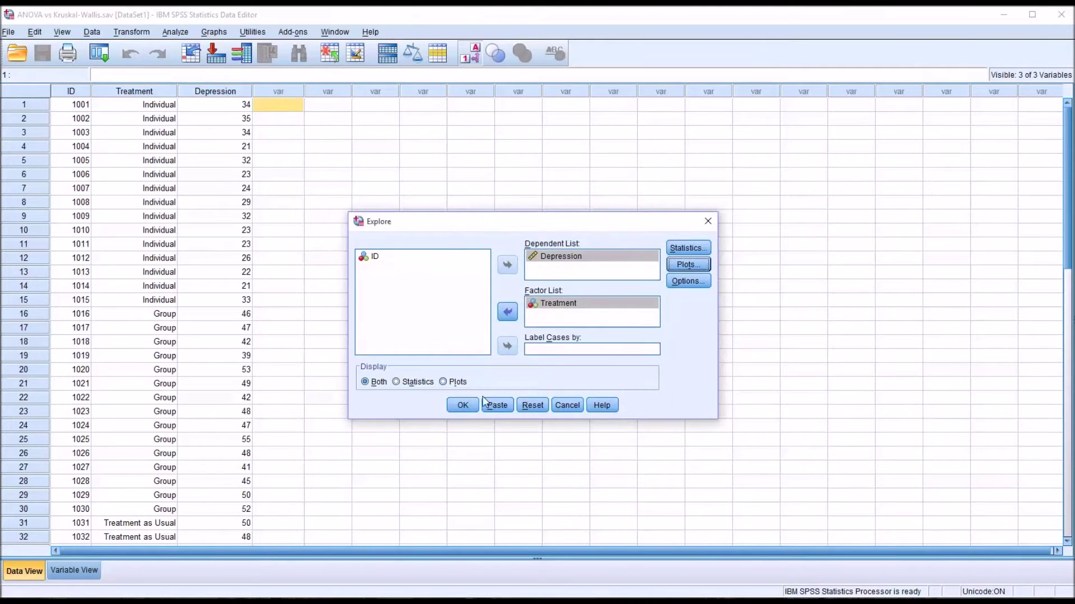
pyautogui.click(463, 405)
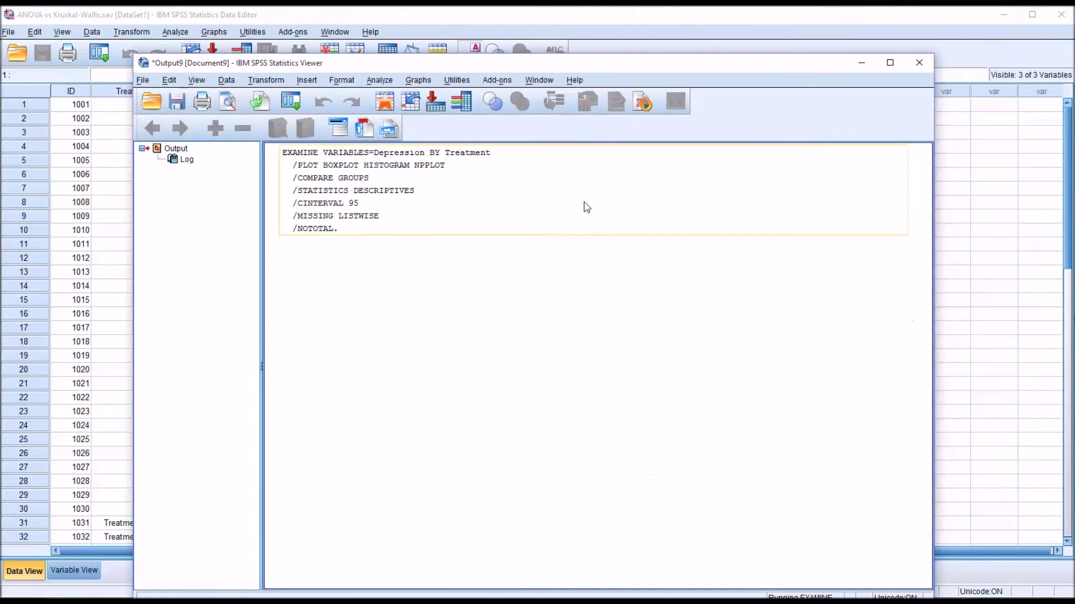
# Scroll the output to the Tests of Normality table showing Shapiro-Wilk Sig. .022, .933 and .935.
pyautogui.moveTo(575, 68); pyautogui.dragTo(573, 42)
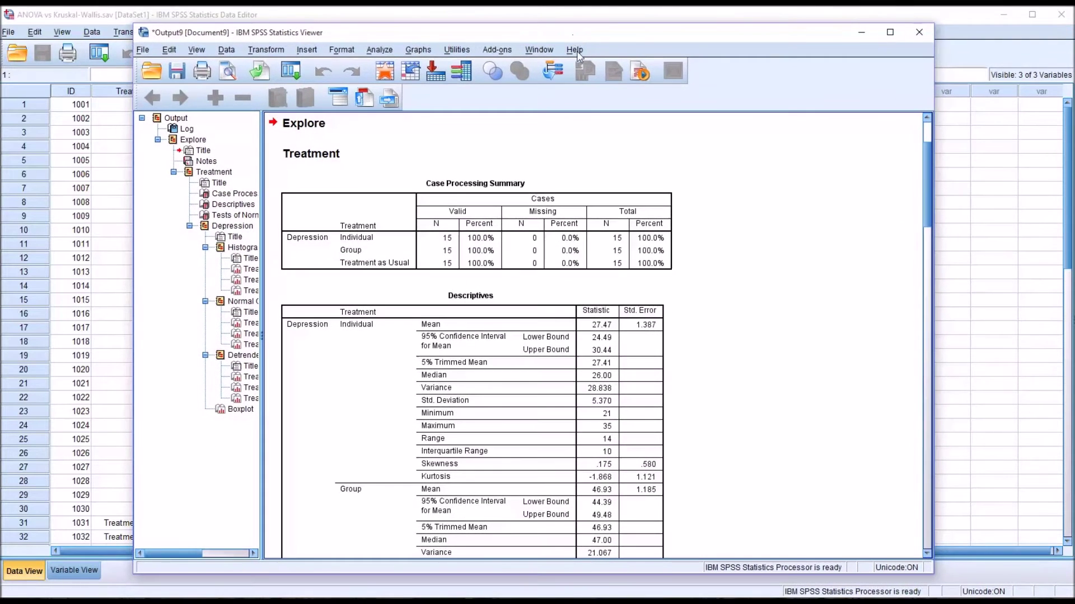
pyautogui.moveTo(925, 180); pyautogui.dragTo(914, 285)
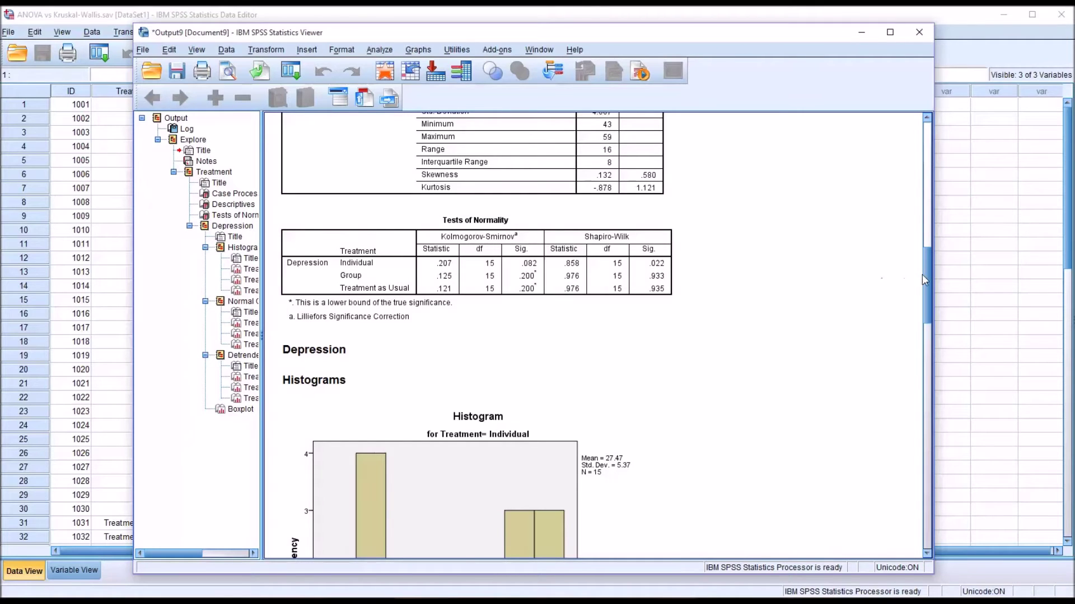
# Scroll down to the Depression boxplot, select and deselect it, then return to the Data Editor.
pyautogui.moveTo(924, 275); pyautogui.dragTo(900, 511)
pyautogui.click(659, 407)
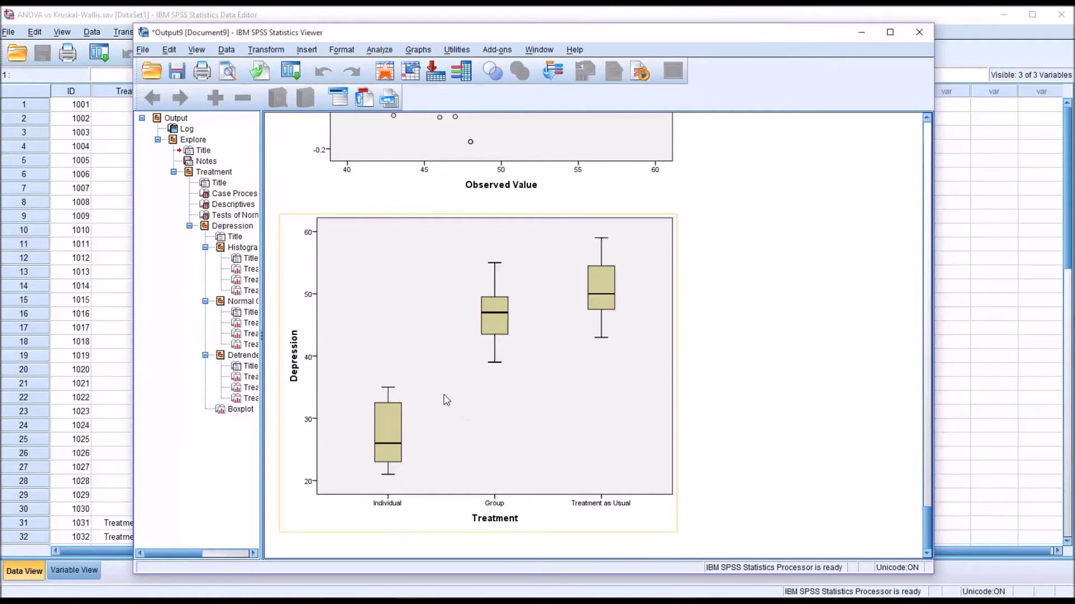
pyautogui.click(720, 520)
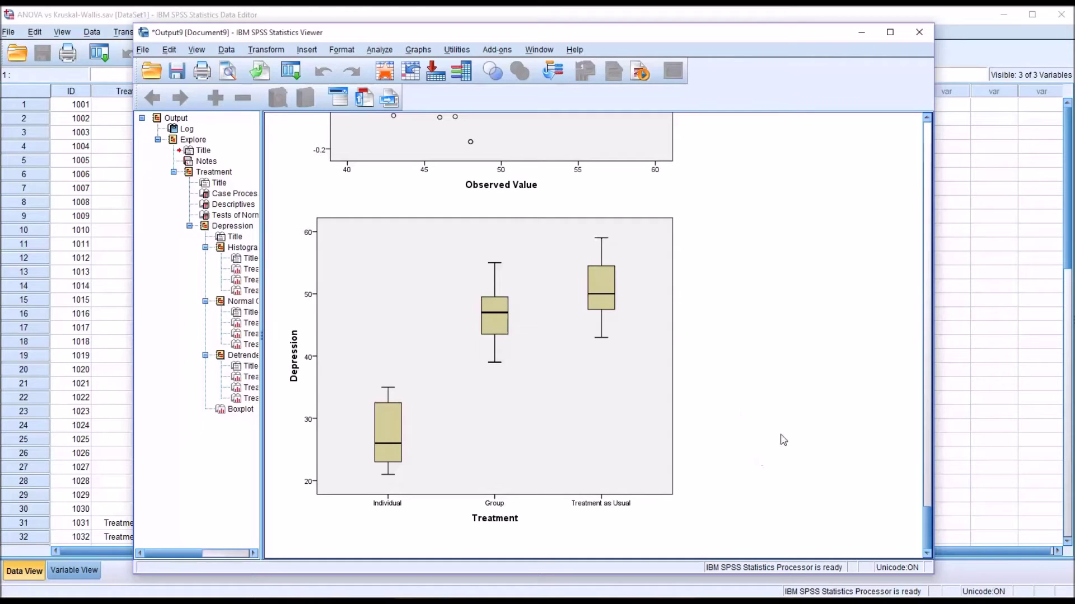
pyautogui.click(514, 17)
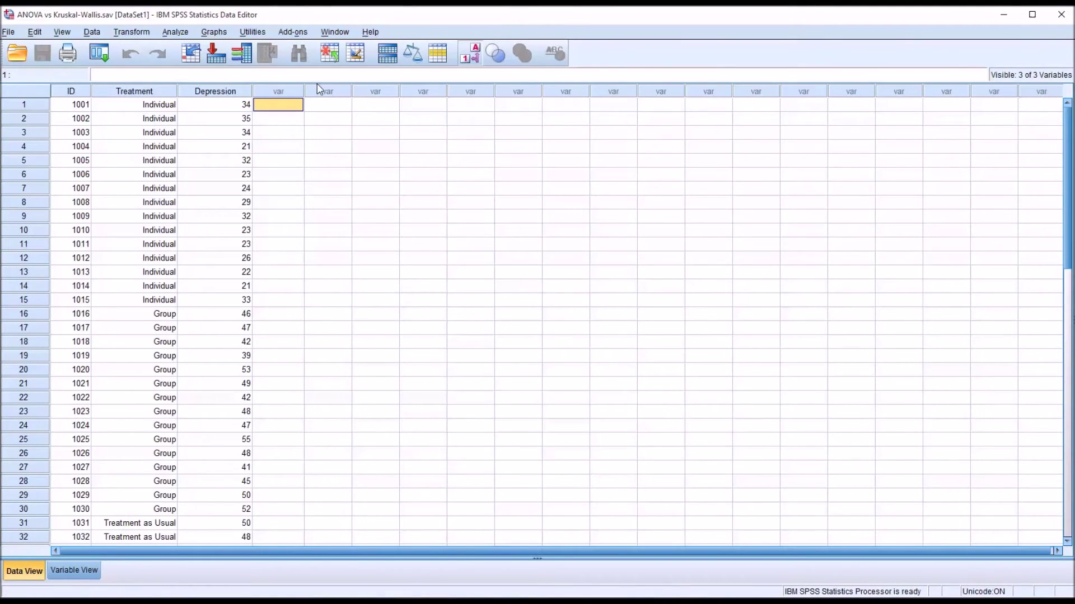
# Run a Univariate ANOVA of Depression with Treatment as fixed factor and homogeneity tests.
pyautogui.click(172, 33)
pyautogui.moveTo(189, 95)
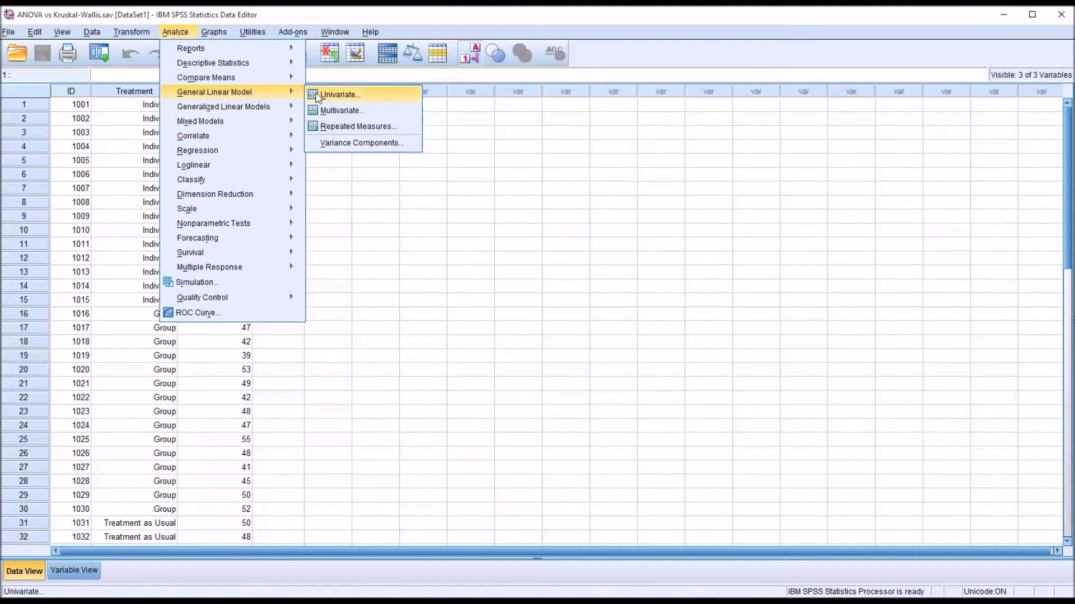
pyautogui.click(318, 97)
pyautogui.moveTo(439, 263); pyautogui.dragTo(541, 242)
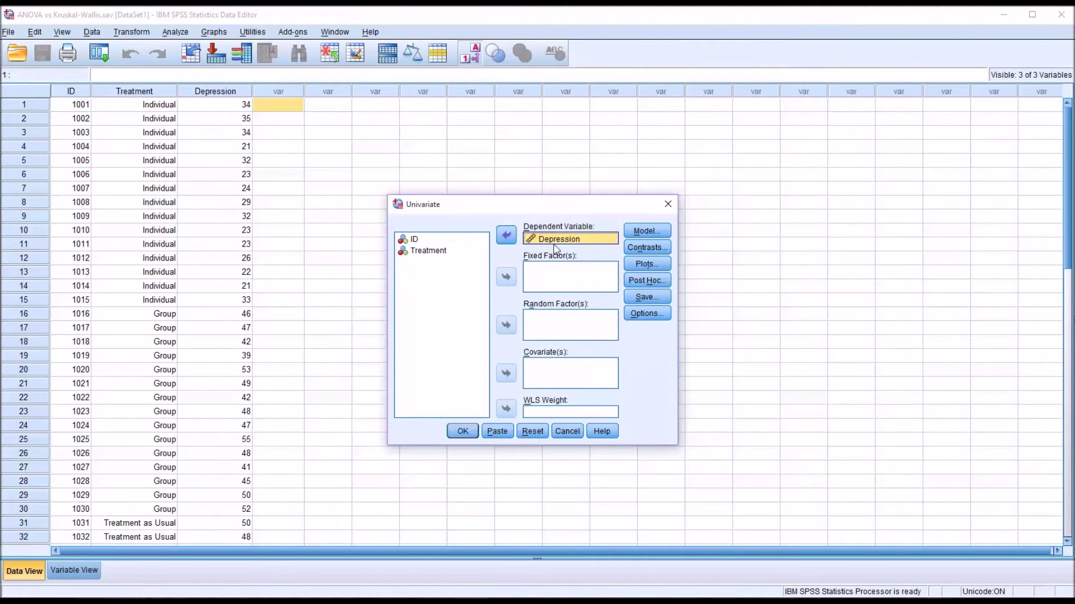
pyautogui.moveTo(442, 253); pyautogui.dragTo(551, 278)
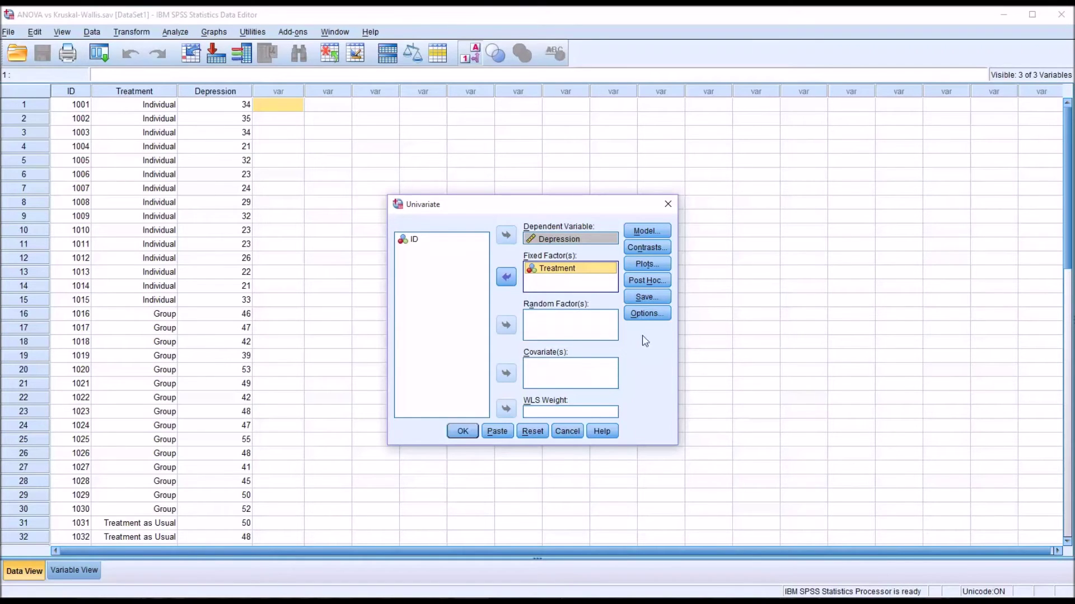
pyautogui.click(649, 317)
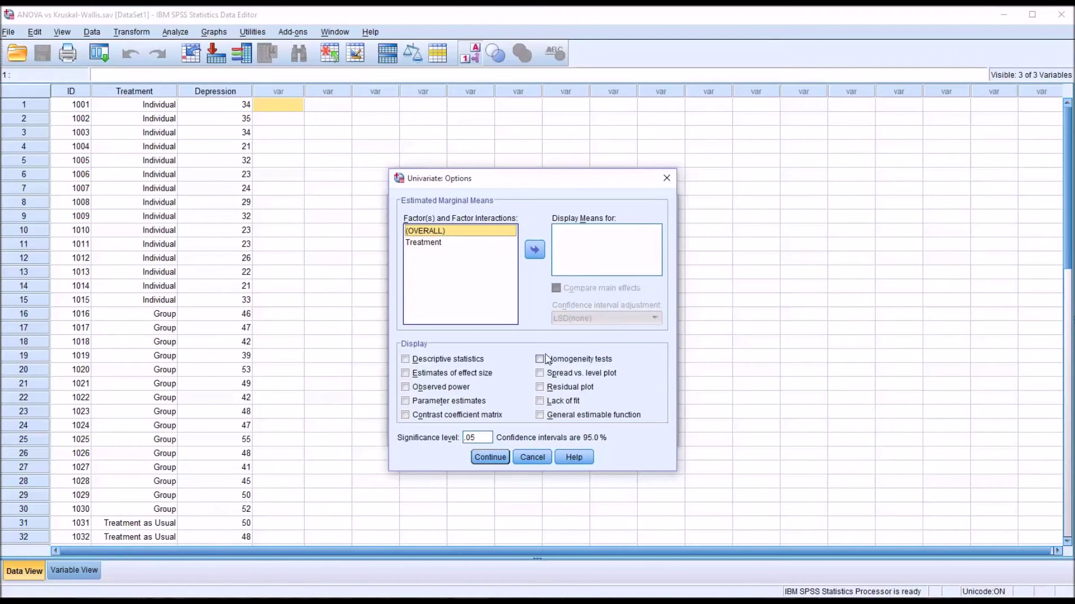
pyautogui.click(549, 363)
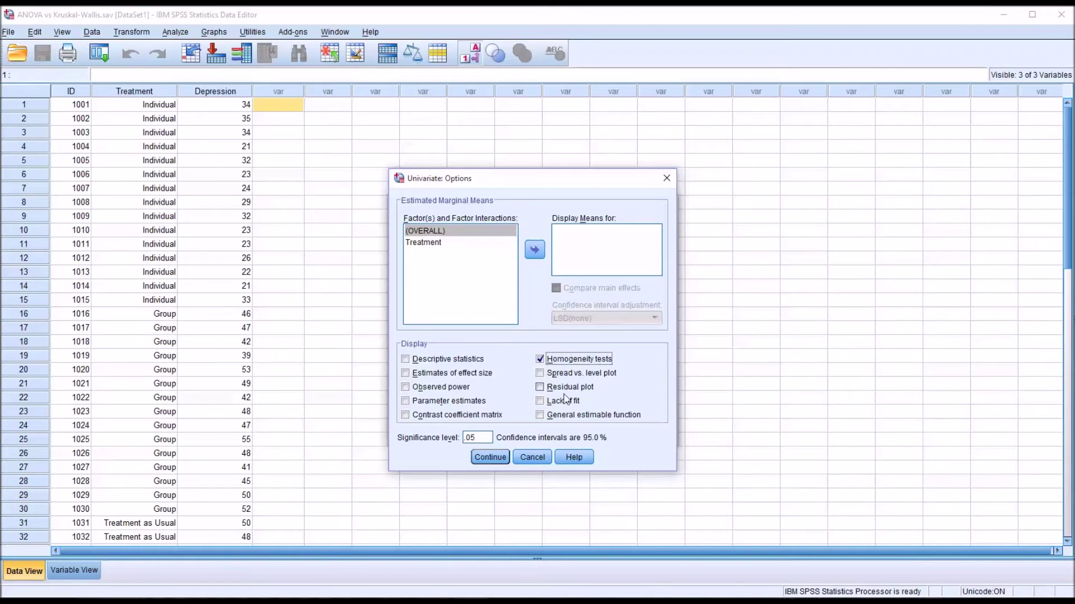
pyautogui.click(490, 462)
pyautogui.click(464, 433)
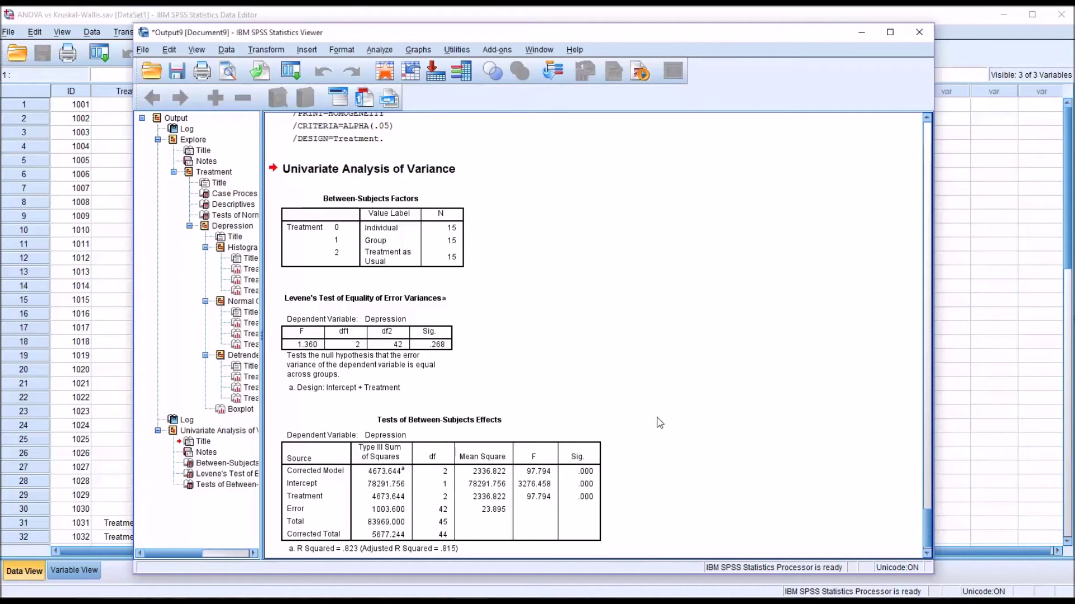
# Select the Tests of Between-Subjects Effects table (F 97.794, Levene Sig. .268) and scroll the output.
pyautogui.click(470, 428)
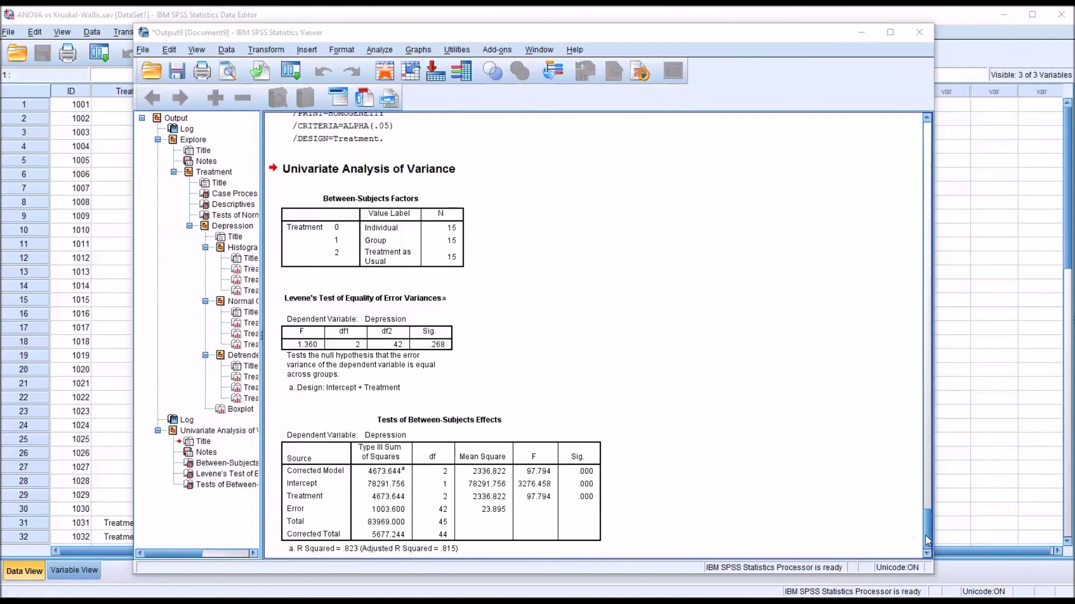
pyautogui.moveTo(926, 540); pyautogui.dragTo(922, 492)
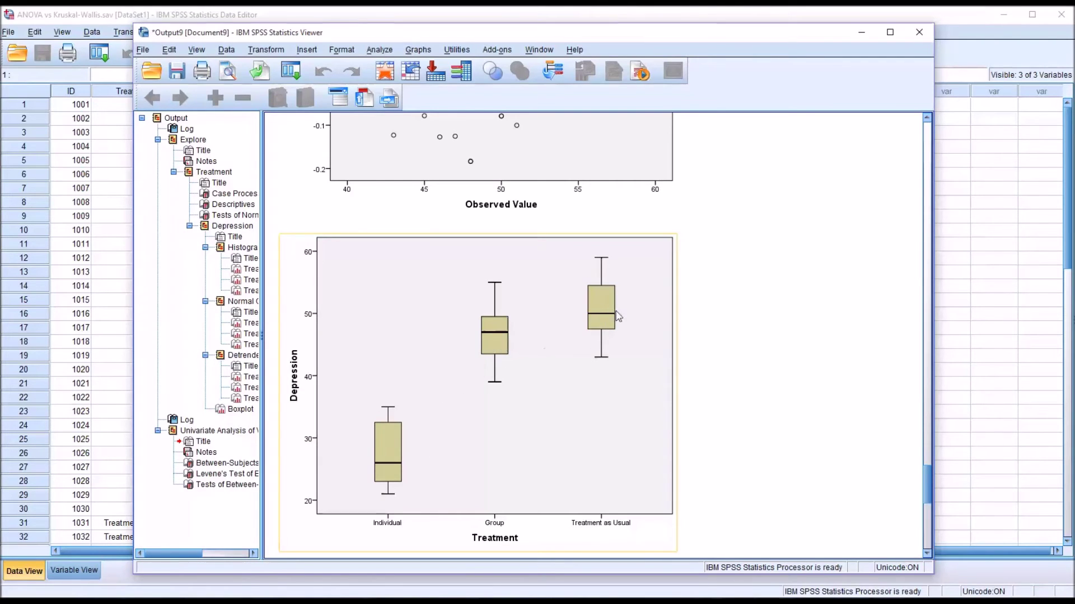
# Select and double-click the Depression boxplot comparing Individual, Group and Treatment as Usual.
pyautogui.doubleClick(572, 411)
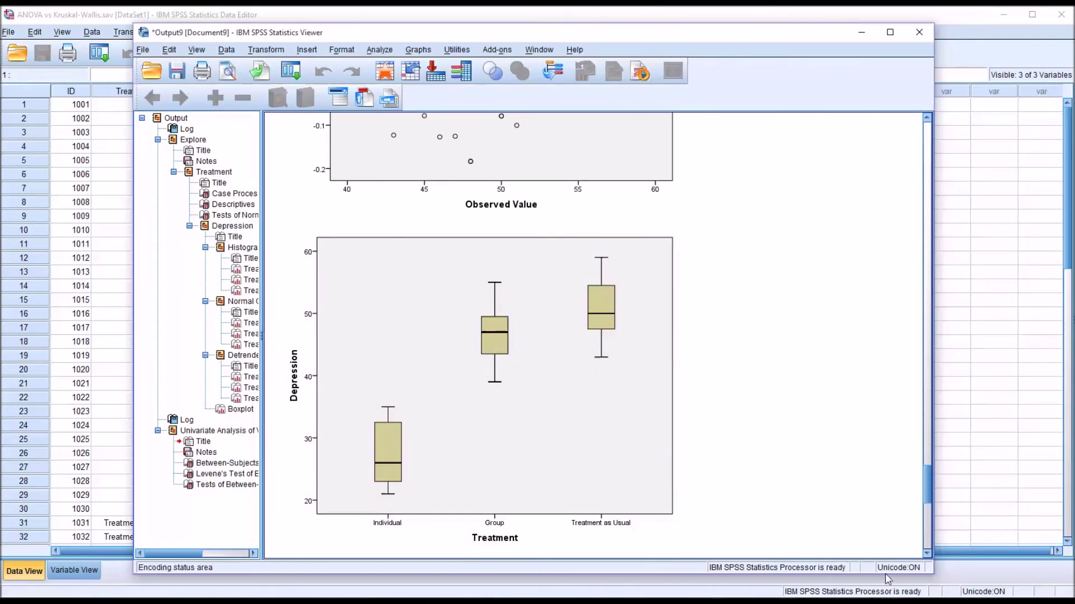
pyautogui.click(582, 446)
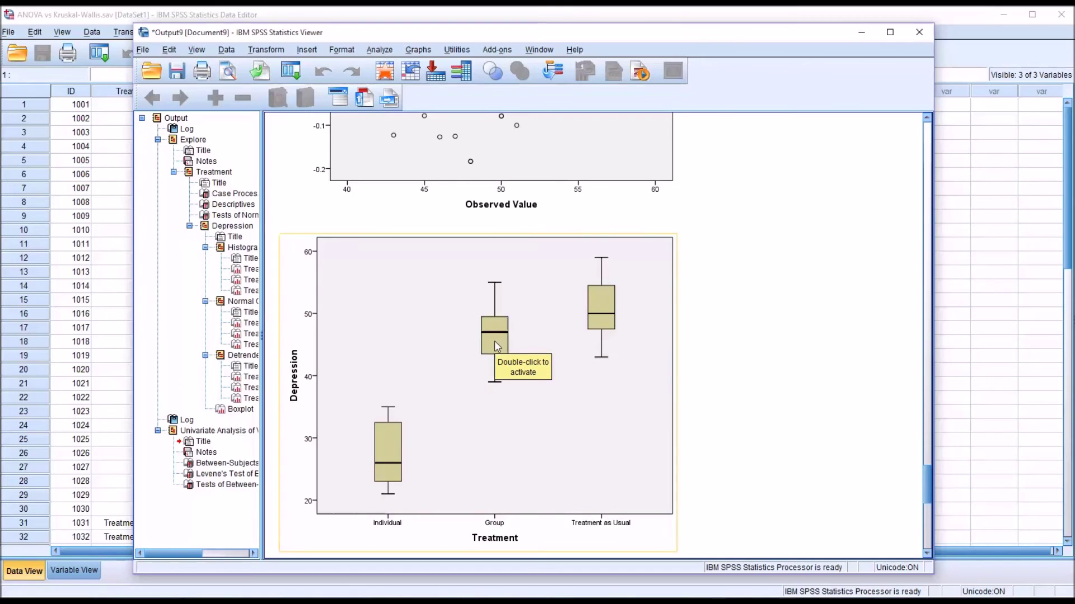
pyautogui.click(684, 358)
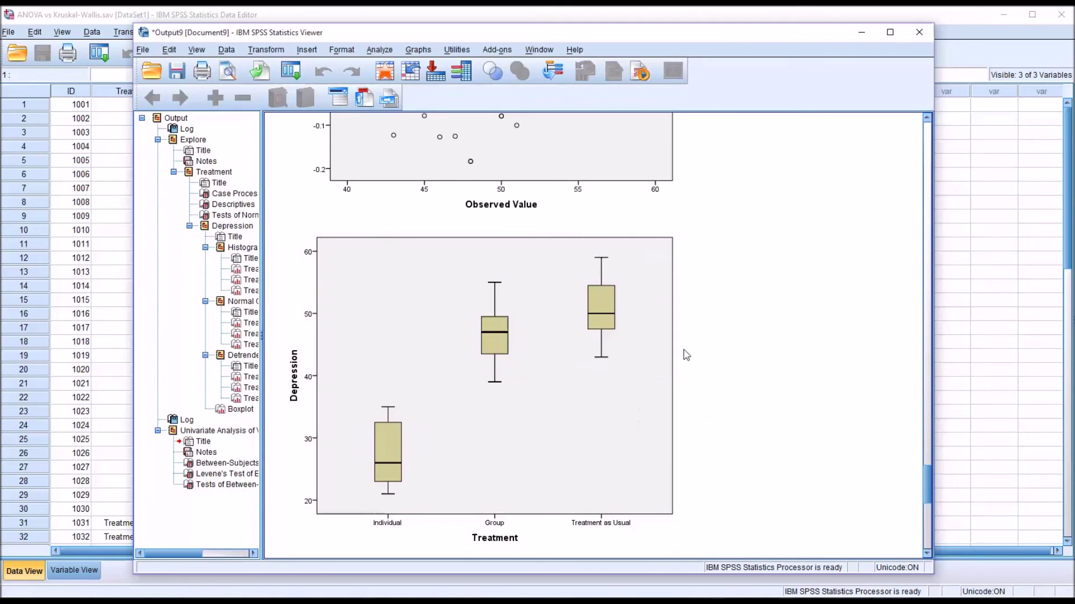
pyautogui.click(628, 354)
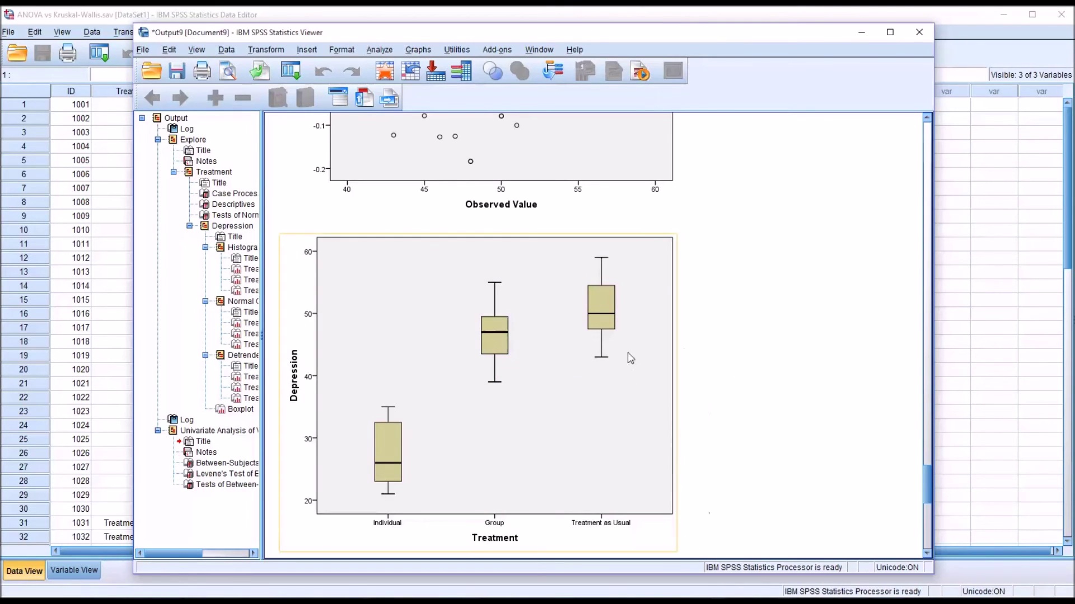
pyautogui.doubleClick(612, 325)
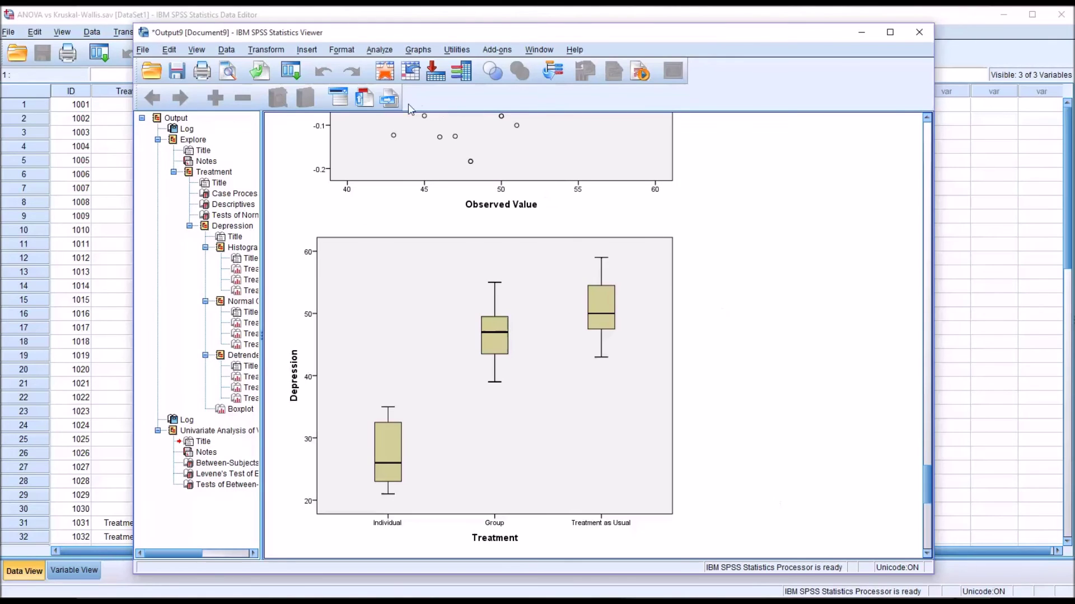
# Run a K Independent Samples Kruskal-Wallis test of Depression grouped by Treatment, range 0 to 2.
pyautogui.click(380, 49)
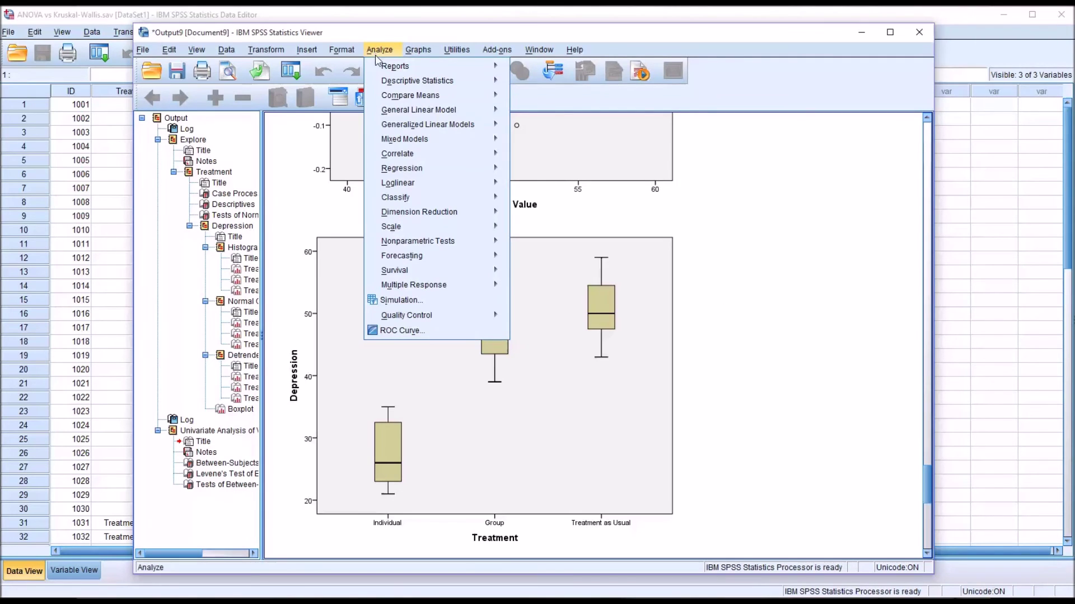
pyautogui.moveTo(464, 241)
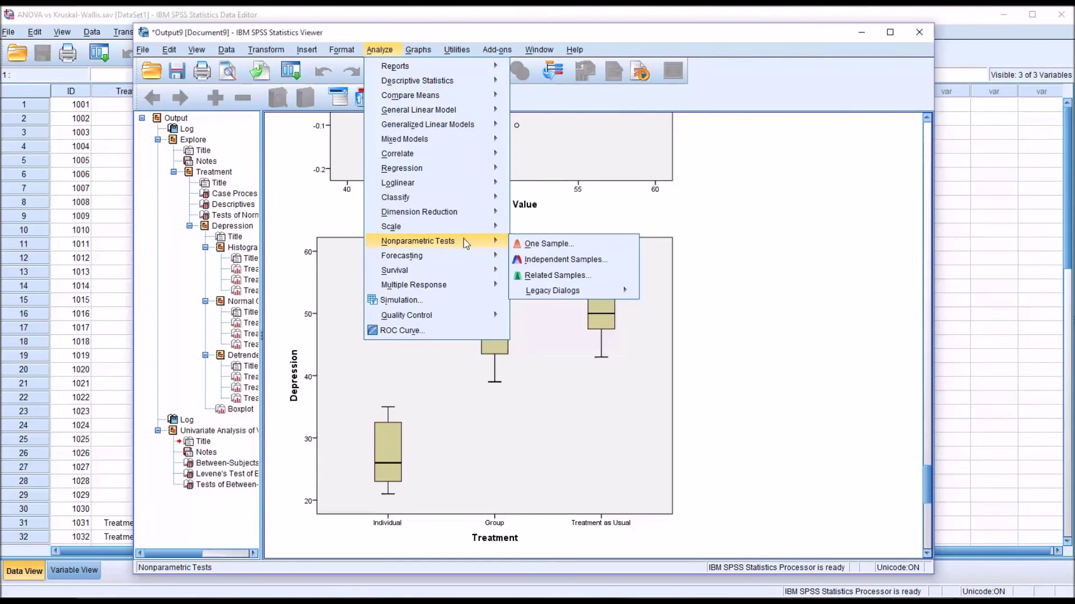
pyautogui.moveTo(593, 291)
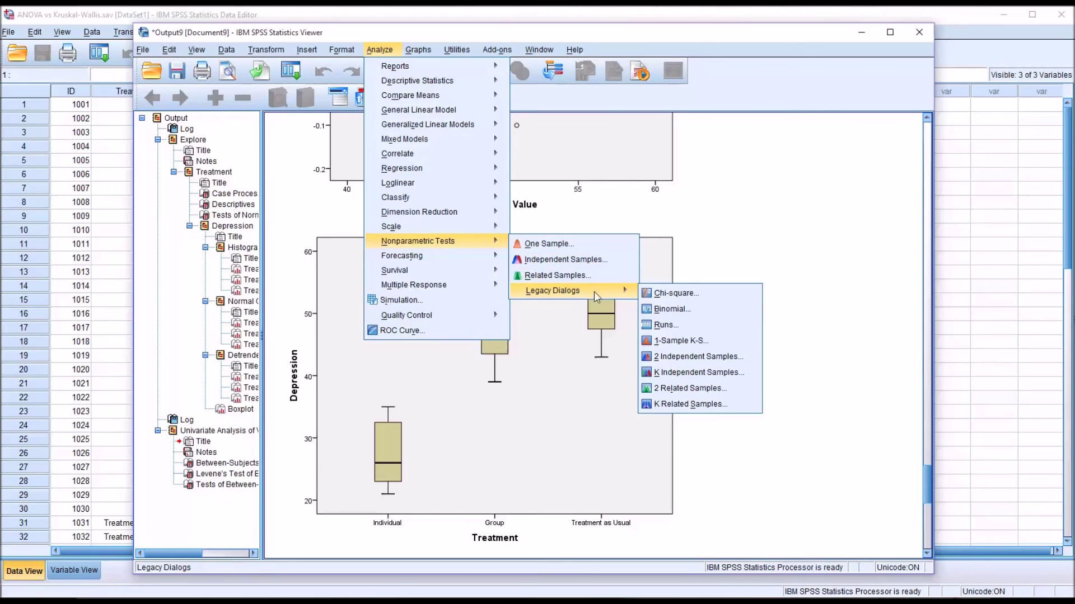
pyautogui.click(673, 373)
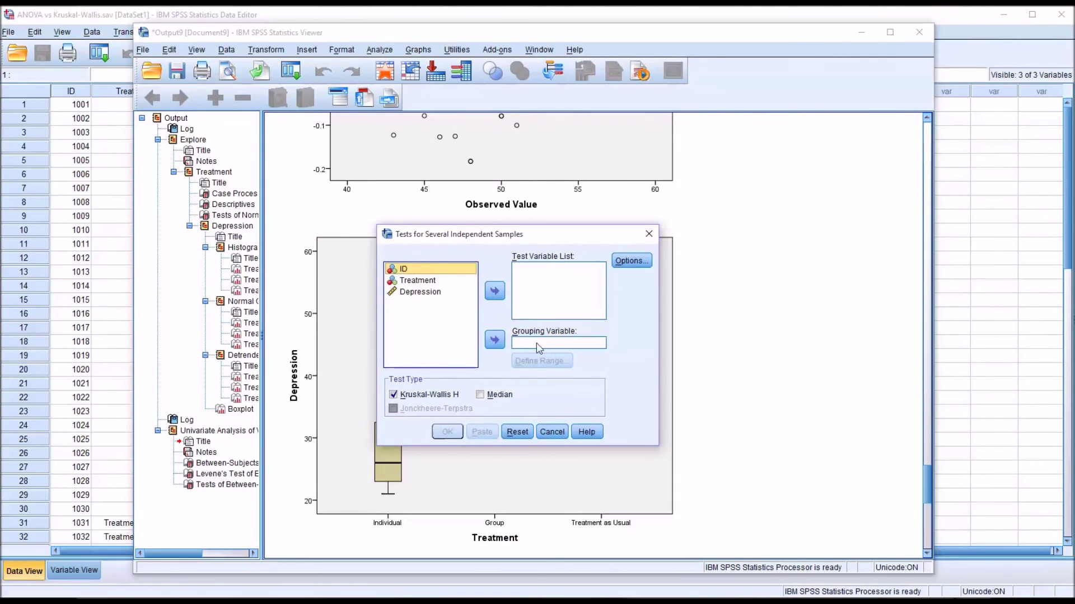
pyautogui.moveTo(426, 292); pyautogui.dragTo(542, 284)
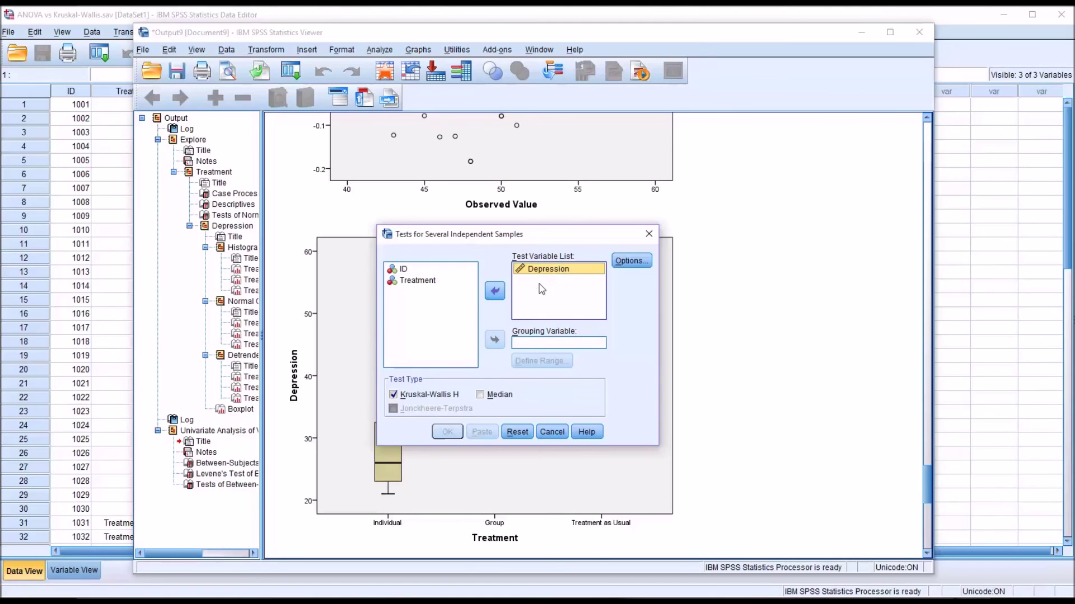
pyautogui.moveTo(419, 282); pyautogui.dragTo(527, 343)
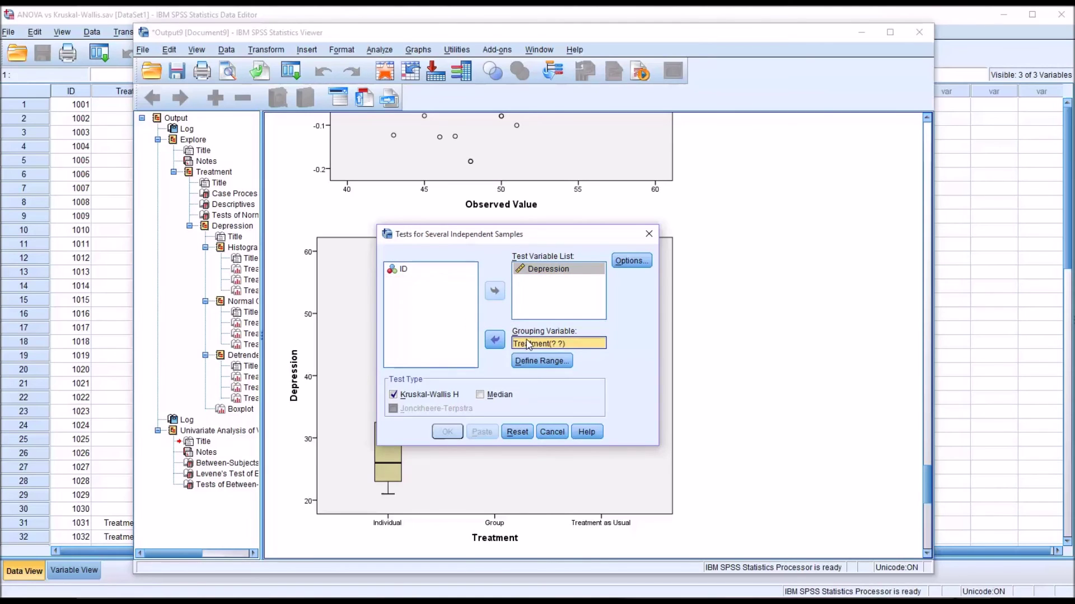
pyautogui.click(548, 361)
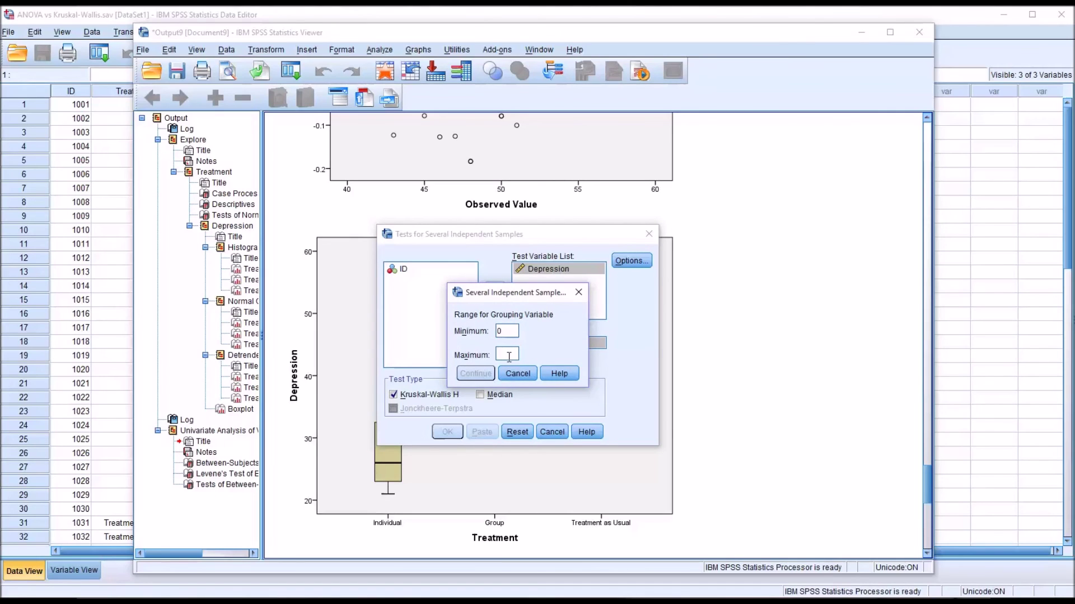
pyautogui.write('2')
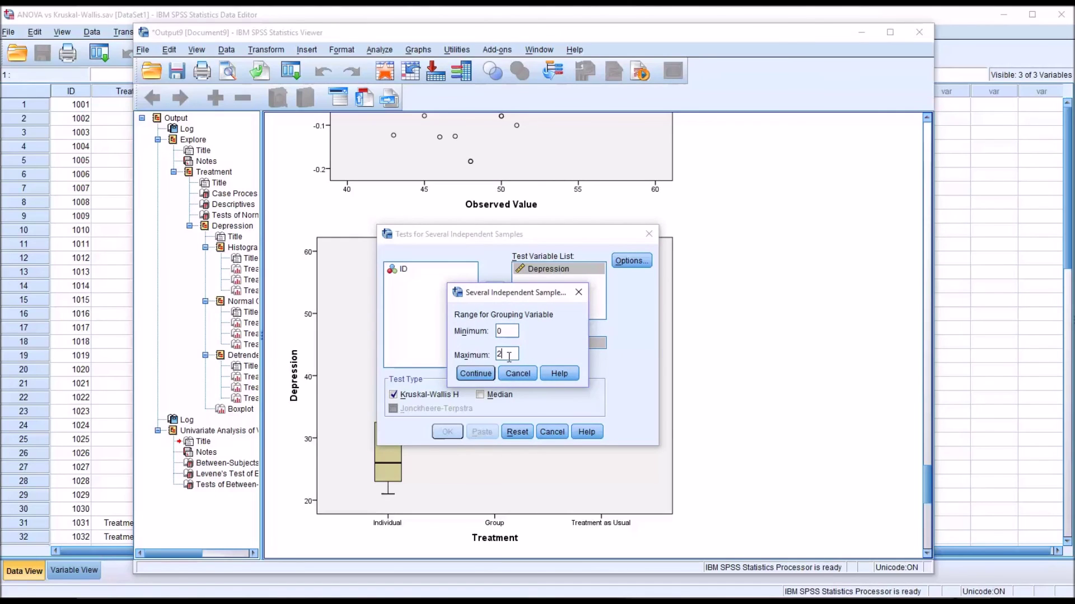
pyautogui.click(476, 373)
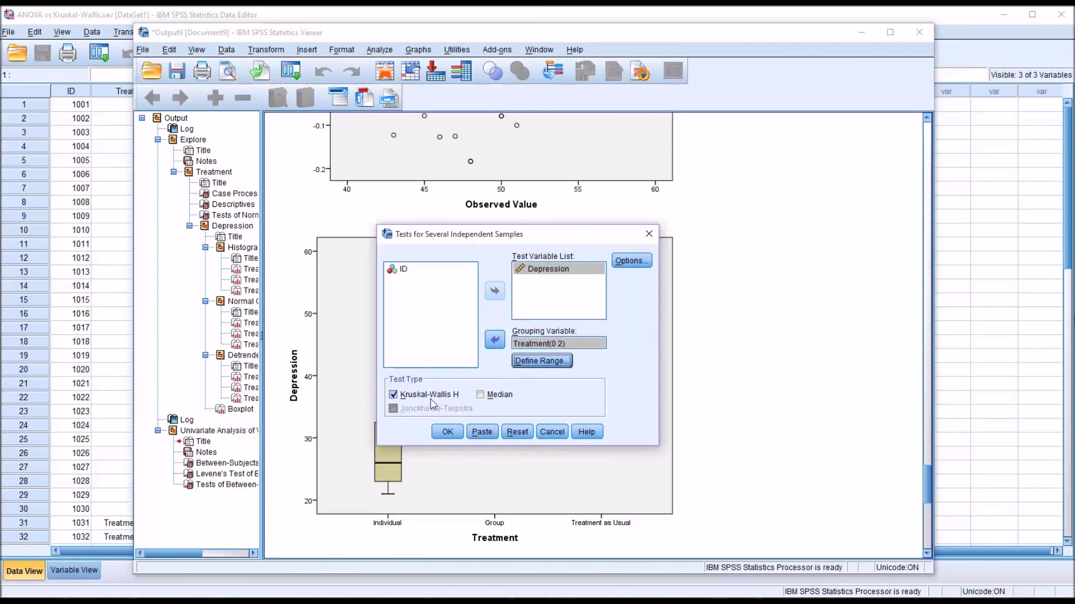
pyautogui.click(447, 433)
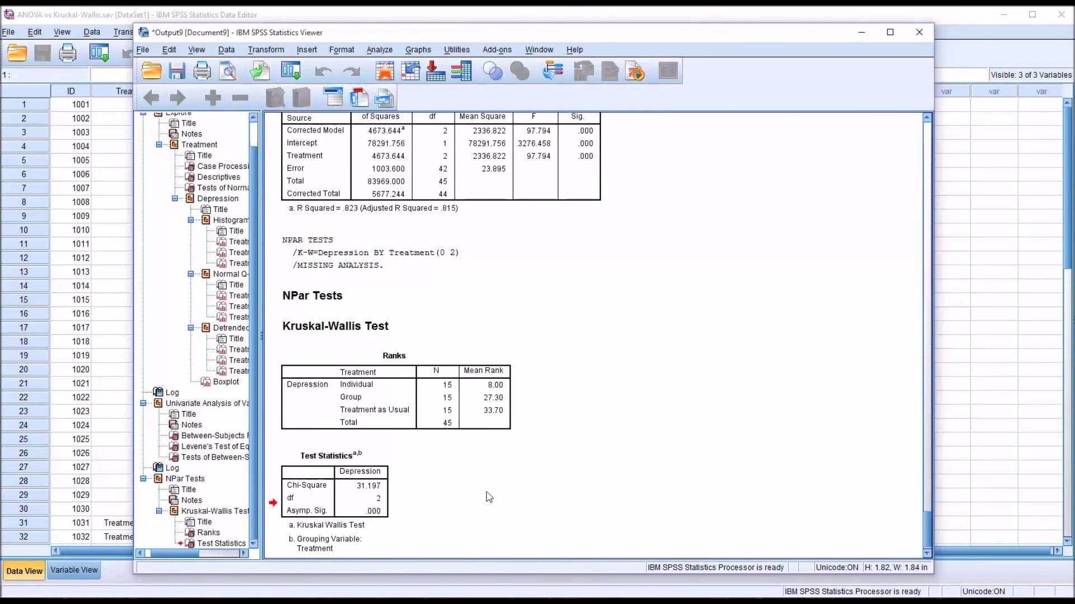
pyautogui.click(425, 392)
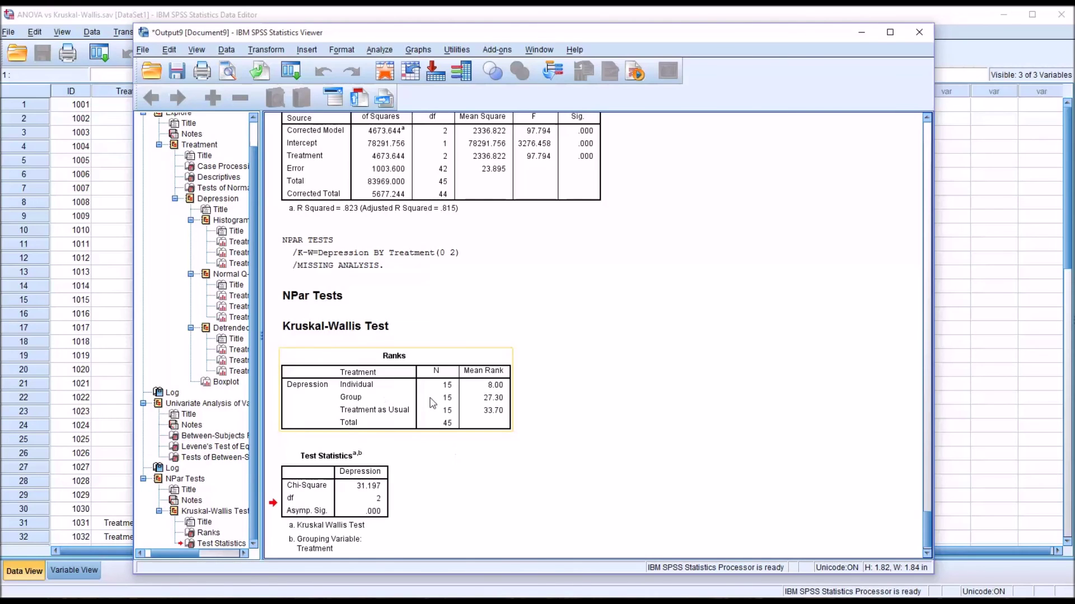
pyautogui.click(384, 459)
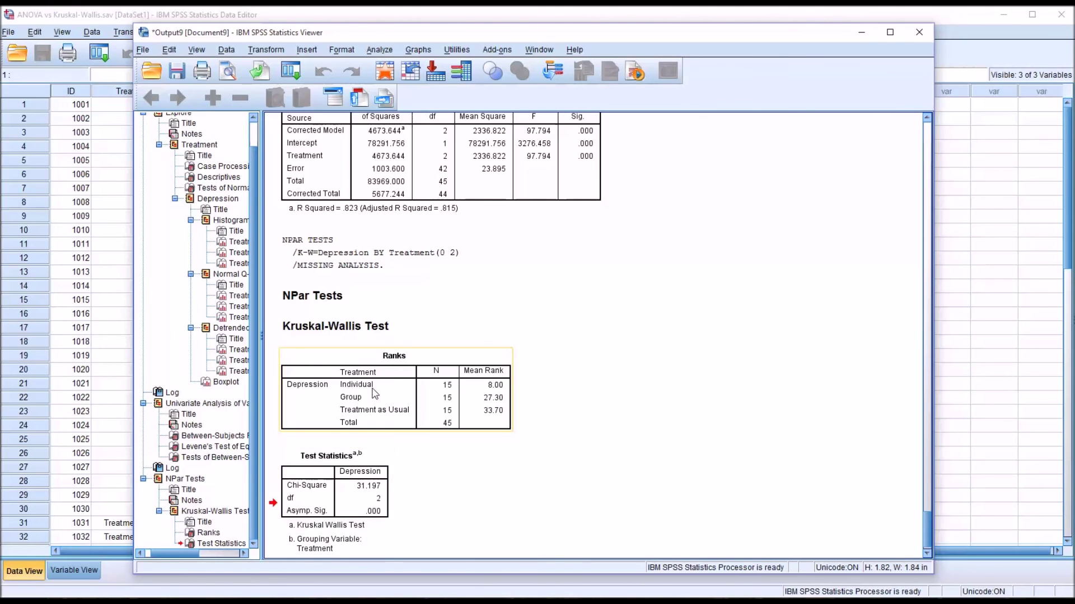